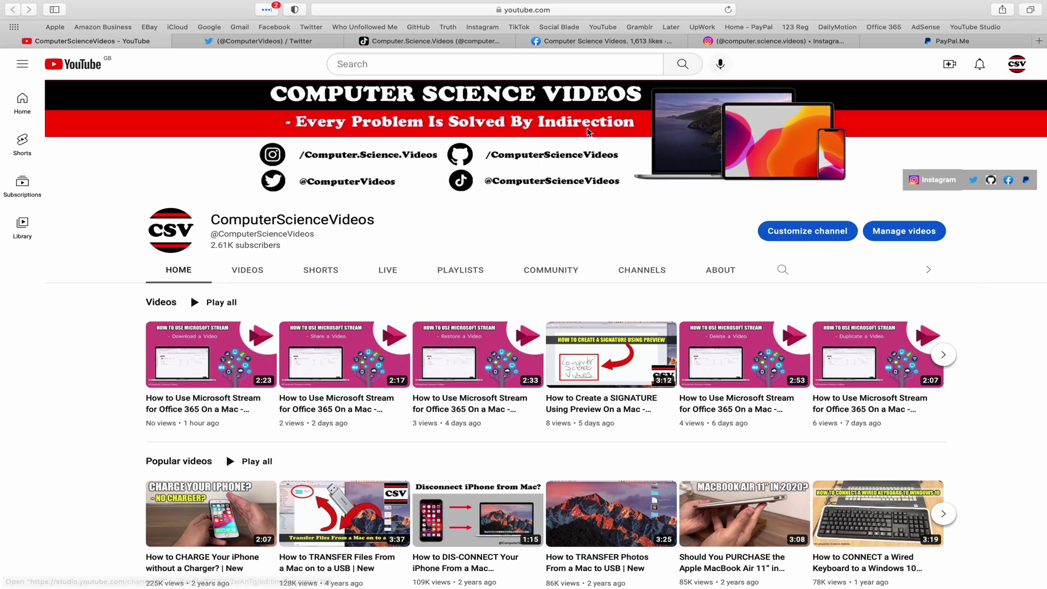
Browse the channel's Twitter, TikTok, Facebook and Instagram tabs, finishing on PayPal.Me.
{"action": "left_click", "coordinate": [248, 43]}
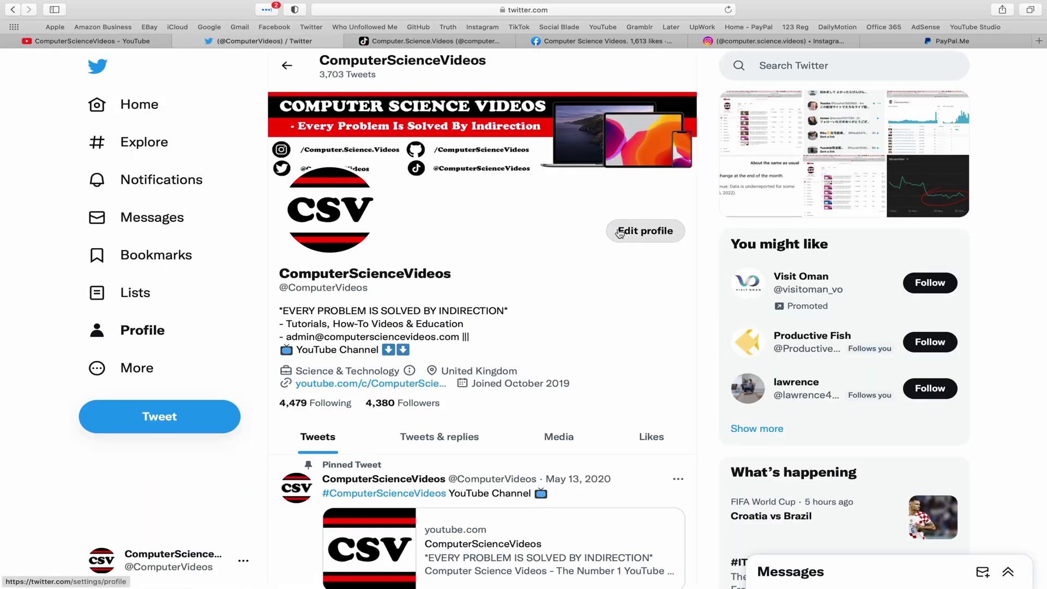
{"action": "left_click", "coordinate": [459, 43]}
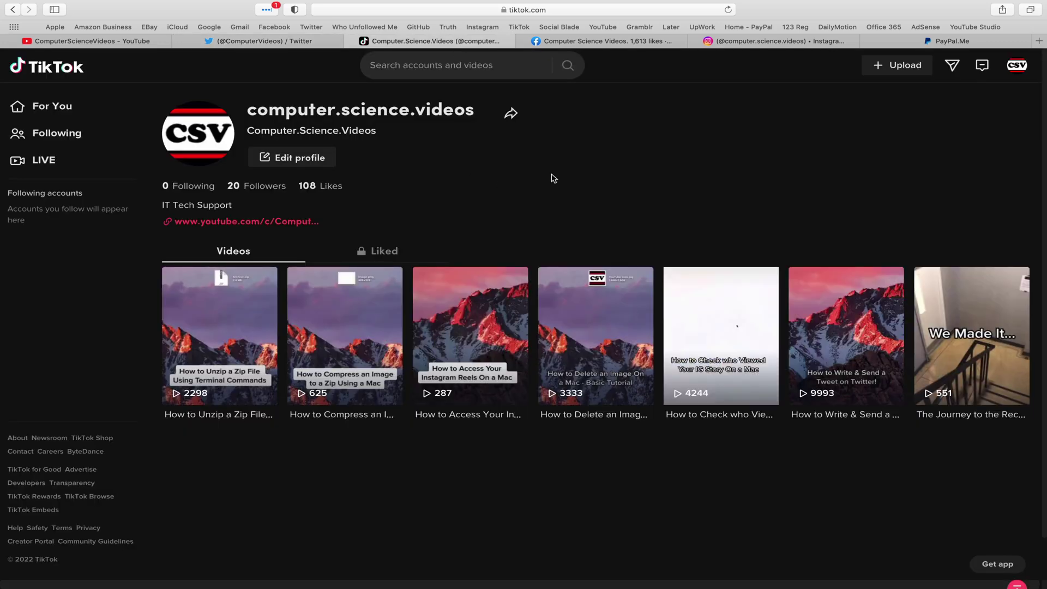
{"action": "left_click", "coordinate": [603, 42]}
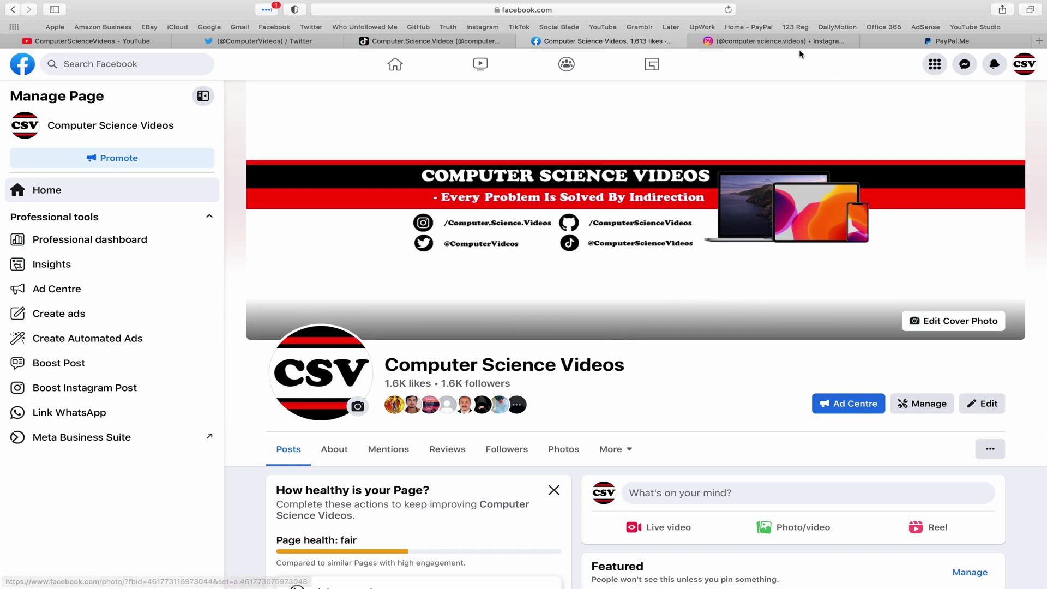
{"action": "left_click", "coordinate": [778, 41]}
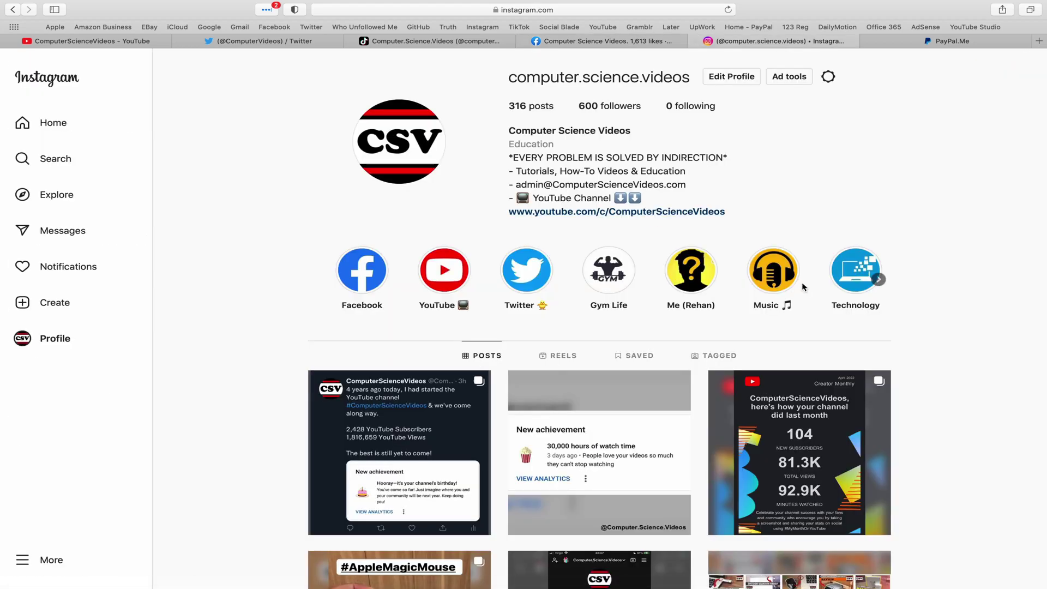
{"action": "left_click", "coordinate": [951, 41]}
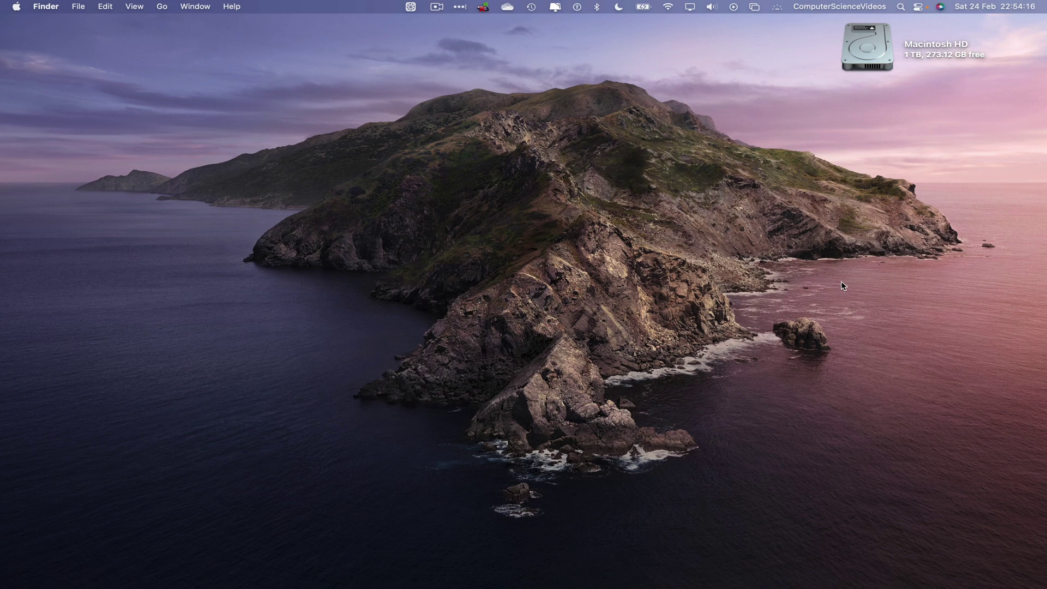
Launch Microsoft Outlook by searching 'out' in Launchpad.
{"action": "left_click", "coordinate": [131, 566]}
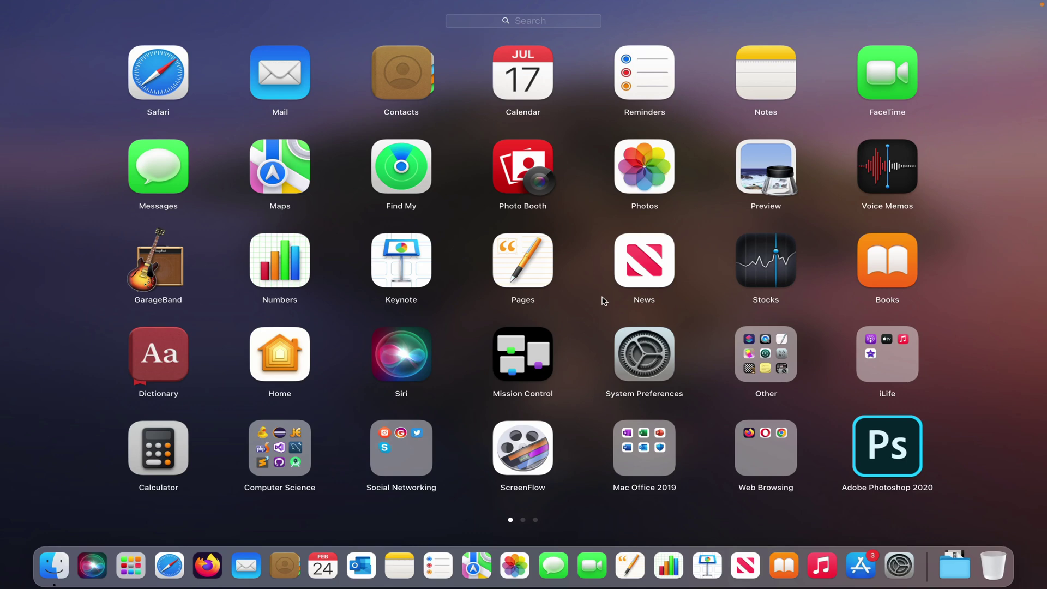
{"action": "type", "text": "out"}
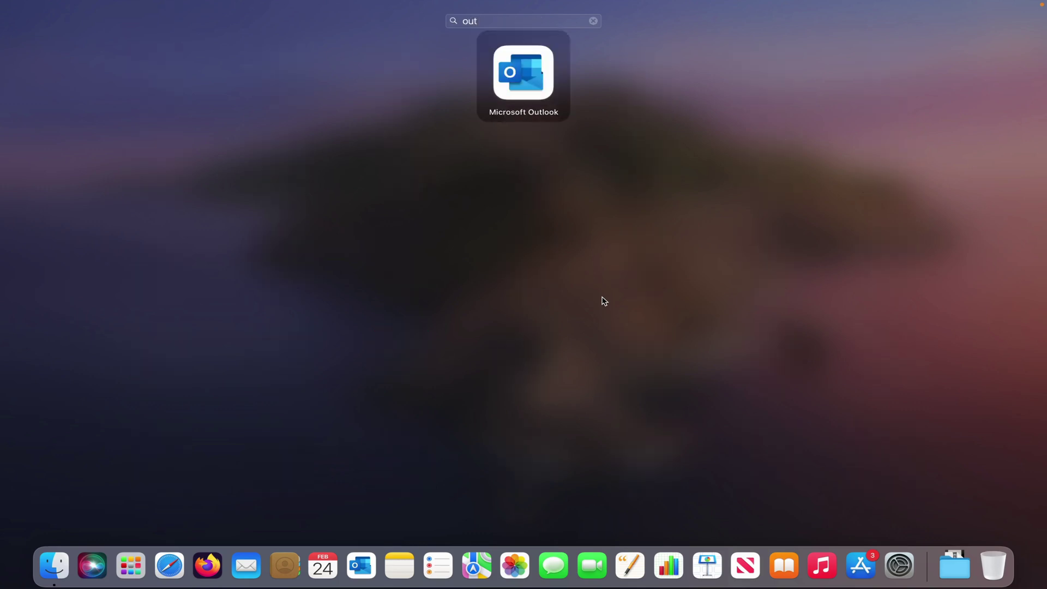
{"action": "key", "text": "Return"}
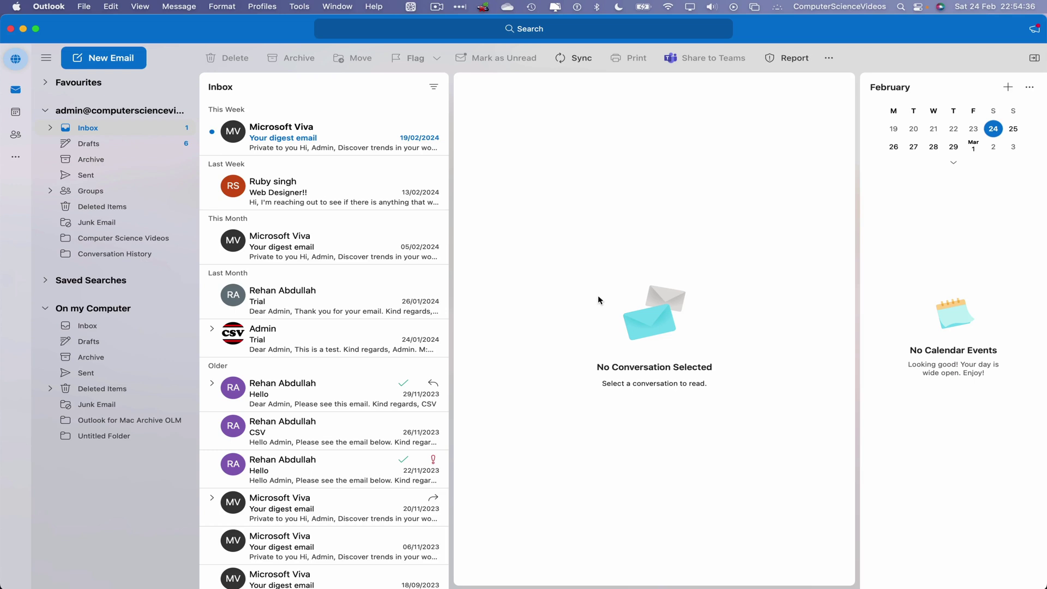
Create a new email and address it to the suggested saved Gmail contact.
{"action": "left_click", "coordinate": [141, 58]}
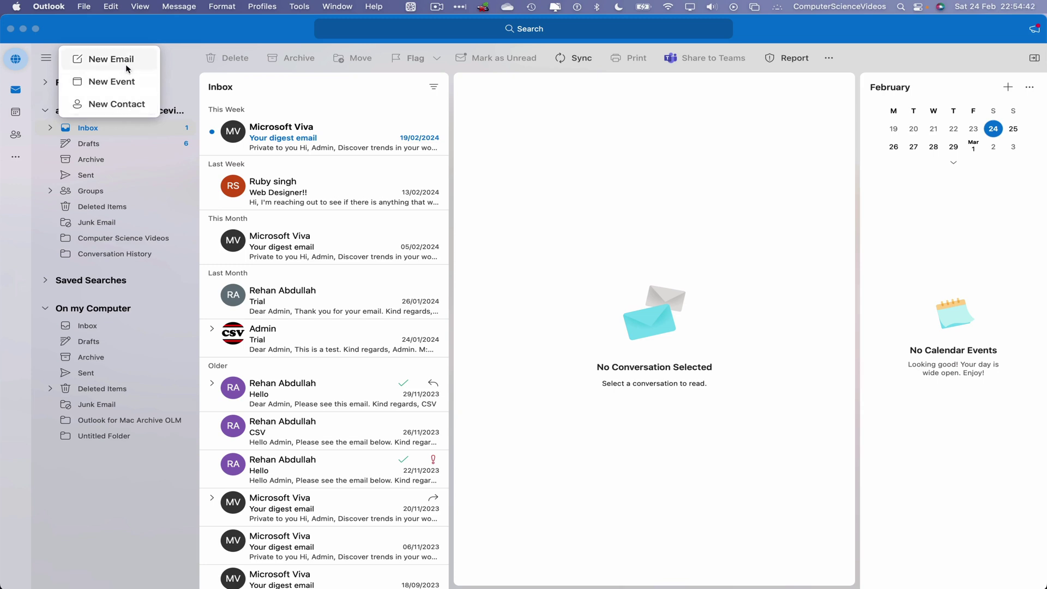
{"action": "left_click", "coordinate": [111, 59]}
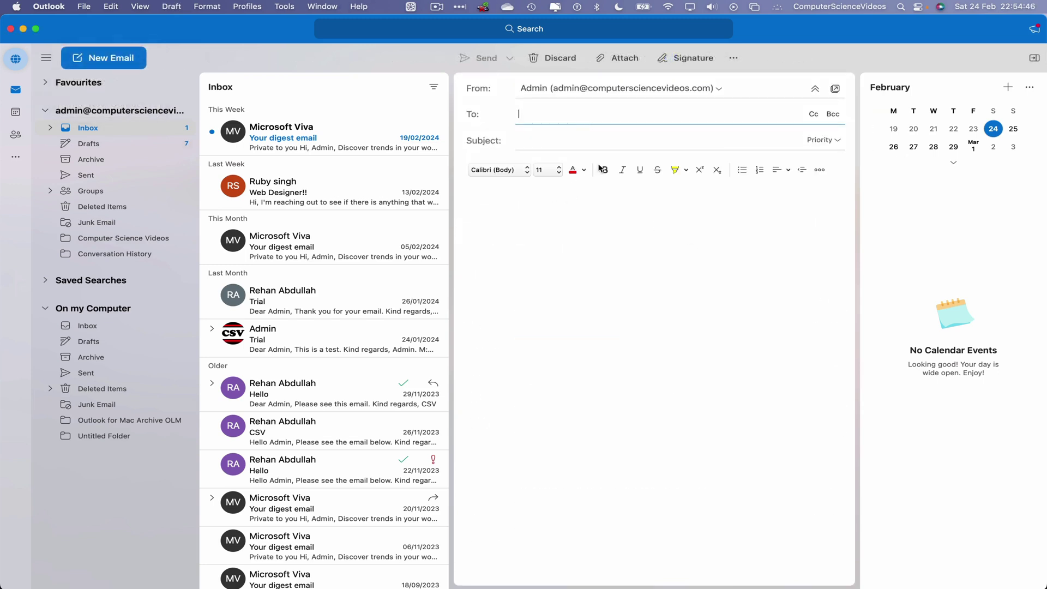
{"action": "type", "text": "reh"}
{"action": "left_click", "coordinate": [580, 132]}
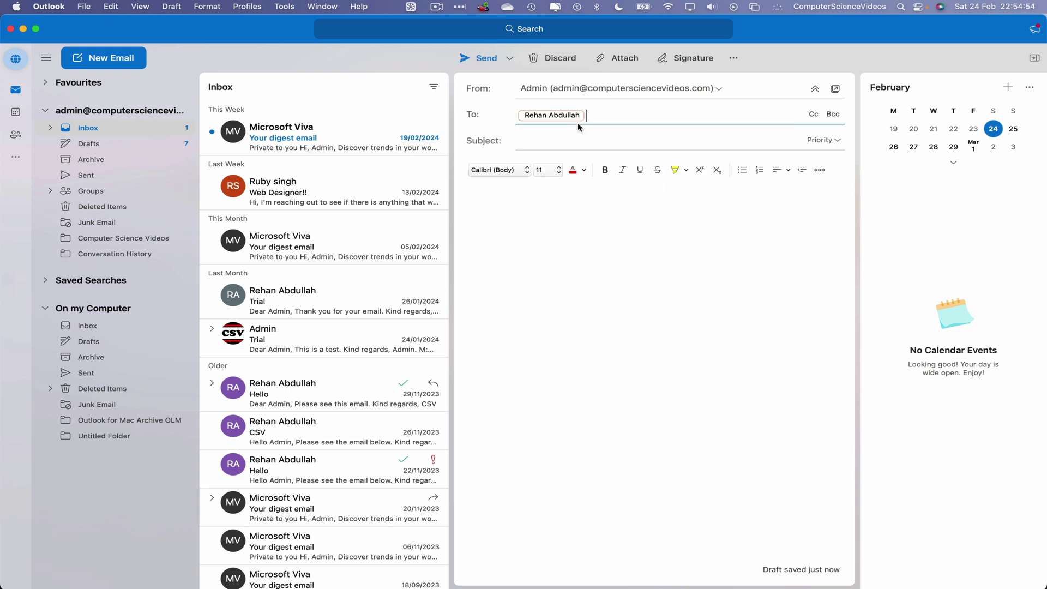
{"action": "double_click", "coordinate": [575, 115]}
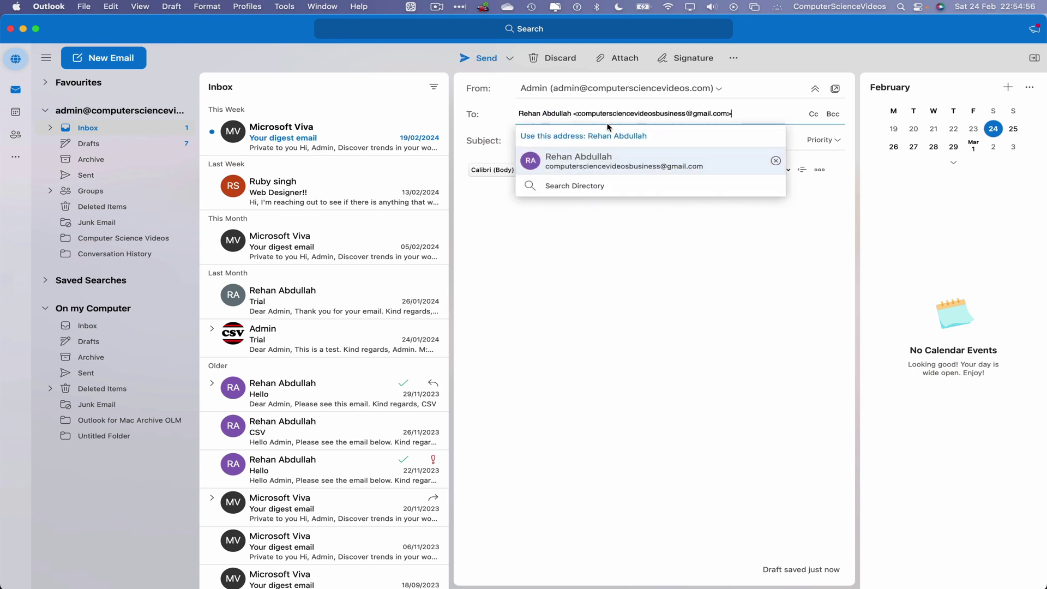
{"action": "left_click", "coordinate": [615, 236]}
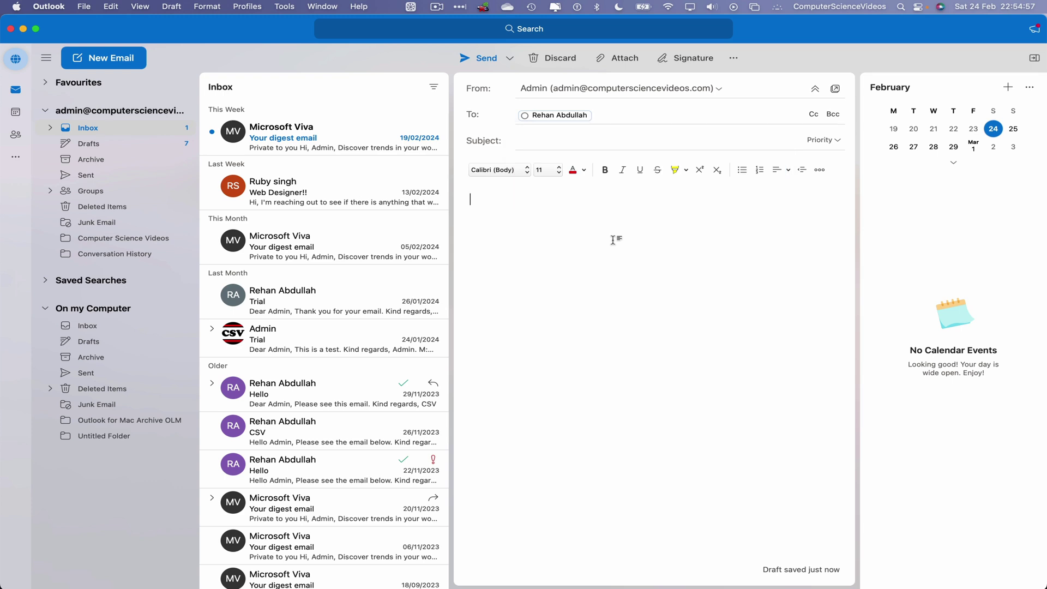
{"action": "left_click", "coordinate": [597, 138]}
Set the subject to 'Trial' and enable dictation in the body, accepting the privacy notice.
{"action": "type", "text": "Trial"}
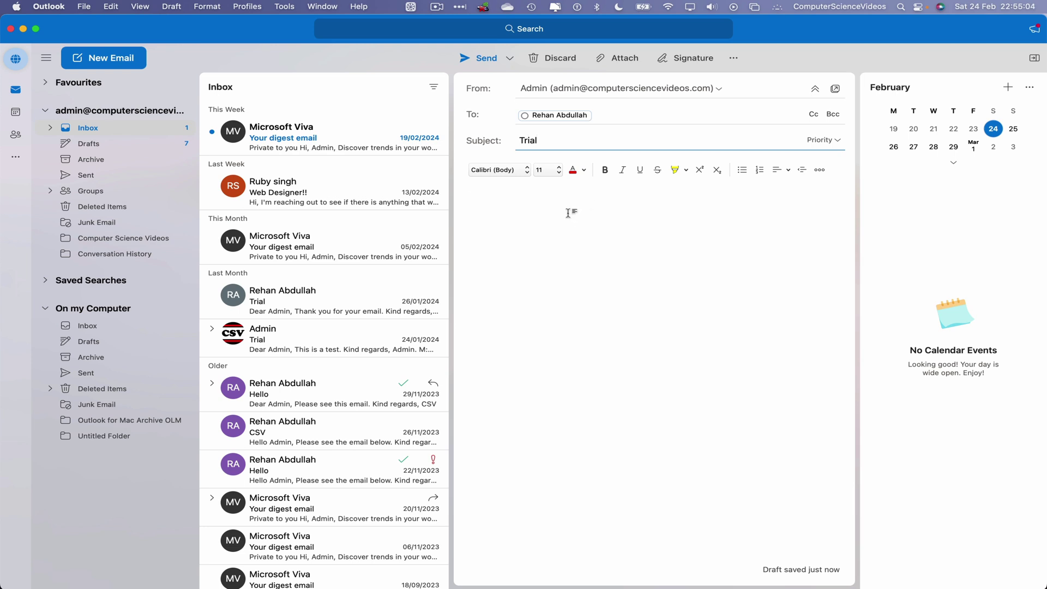
{"action": "left_click", "coordinate": [569, 213]}
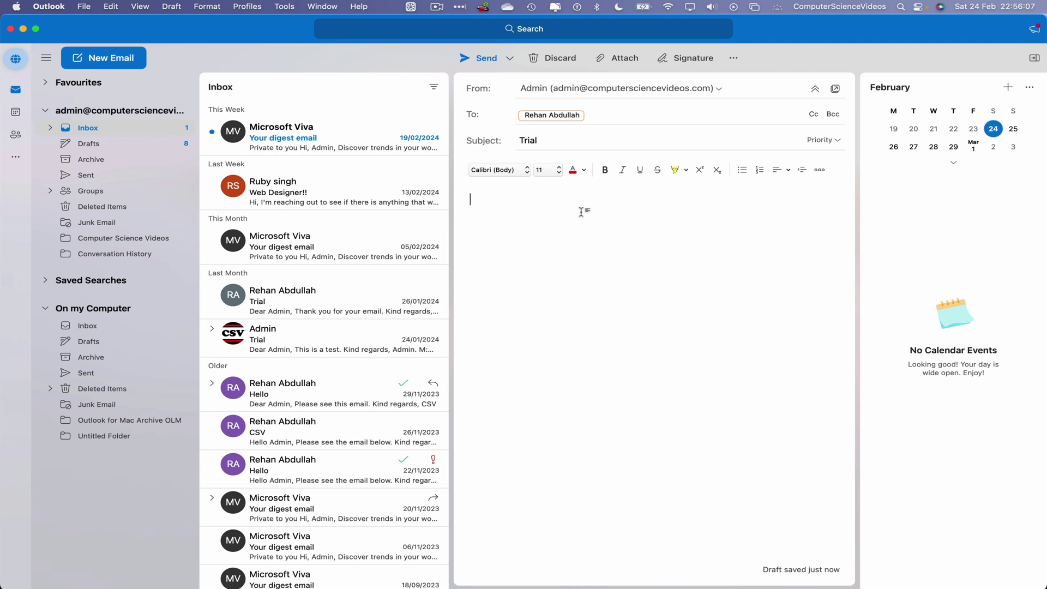
{"action": "key", "text": "ctrl"}
{"action": "key", "text": "ctrl"}
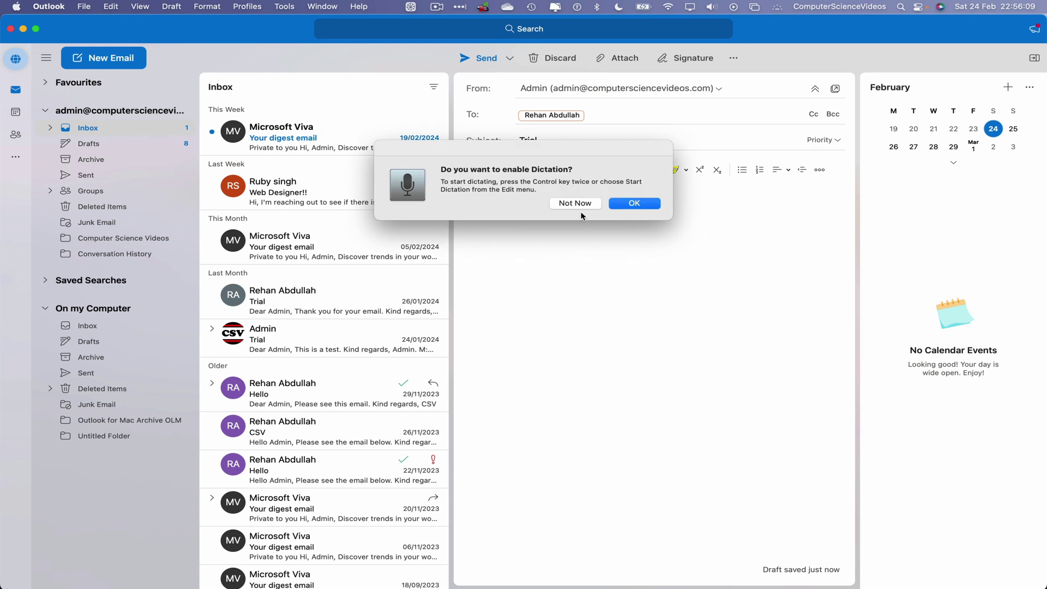
{"action": "left_click", "coordinate": [643, 204]}
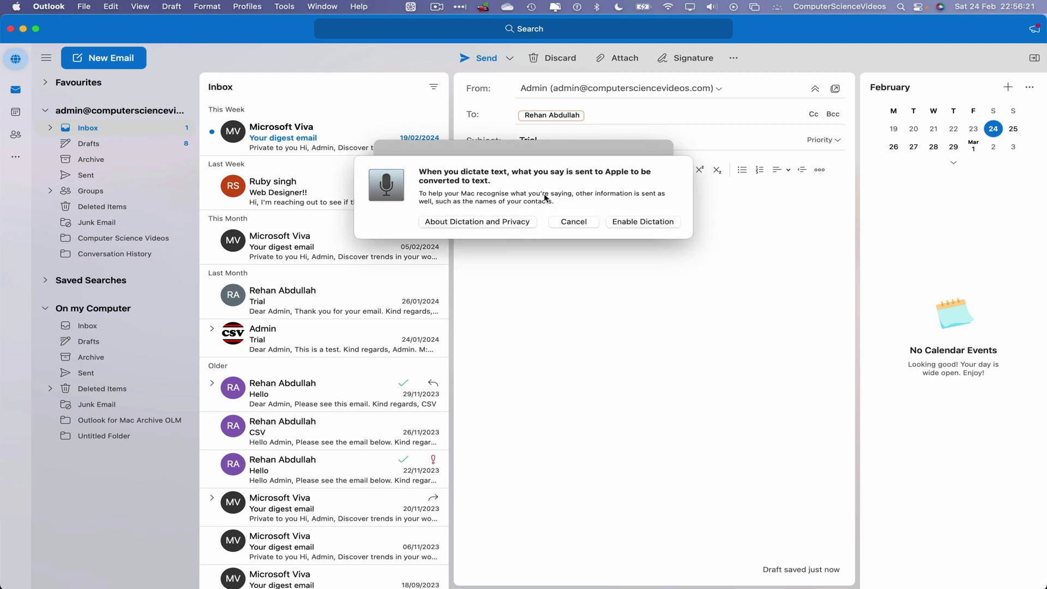
{"action": "left_click", "coordinate": [652, 222]}
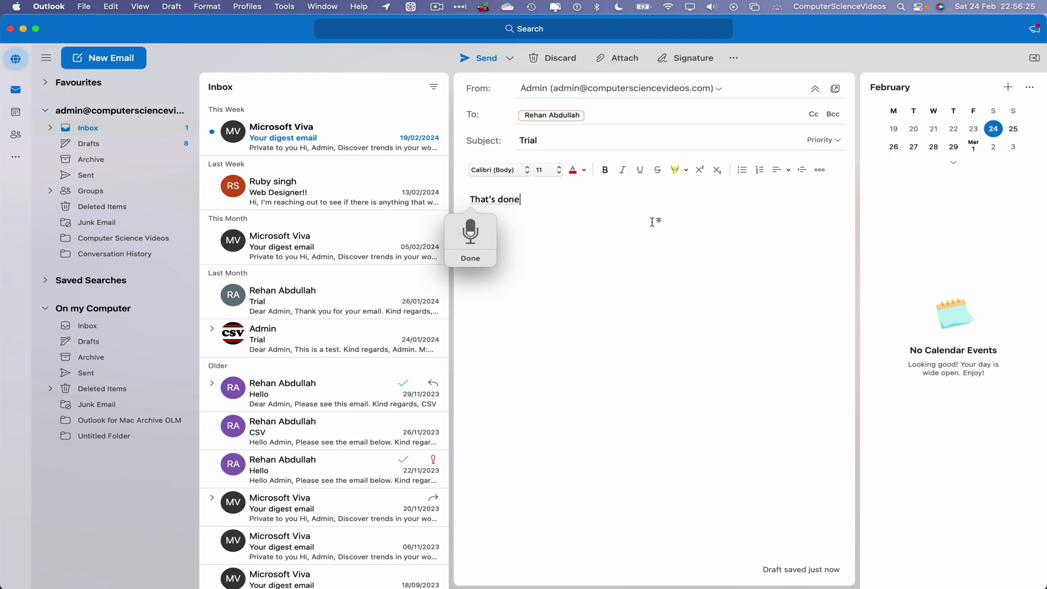
Dictate 'Dear CSV,' and 'Thank you for your email.', with 'Kind regards' on its own line.
{"action": "key", "text": "BackSpace"}
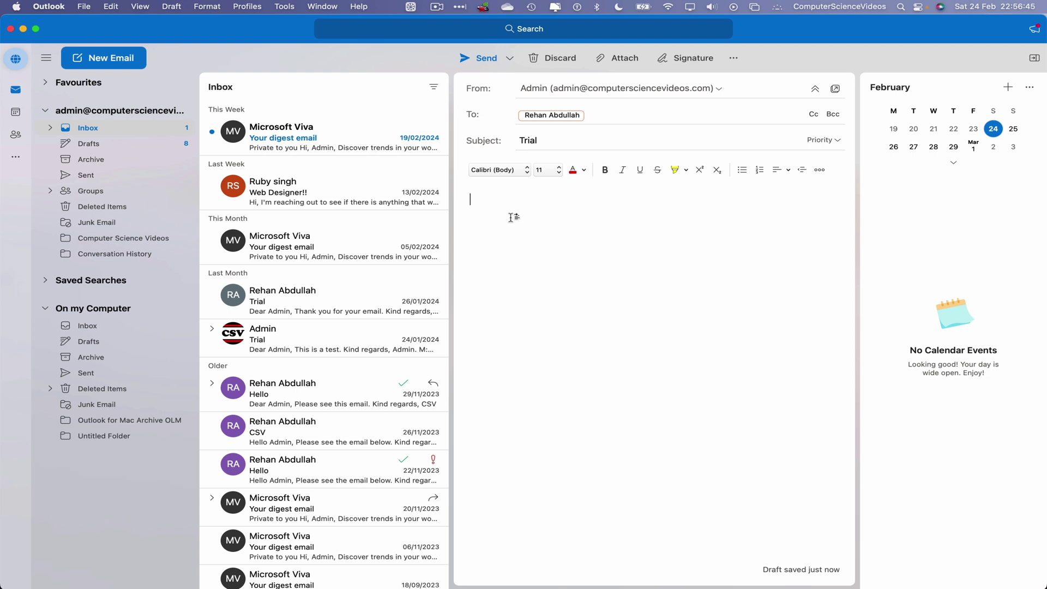
{"action": "key", "text": "fn"}
{"action": "key", "text": "fn"}
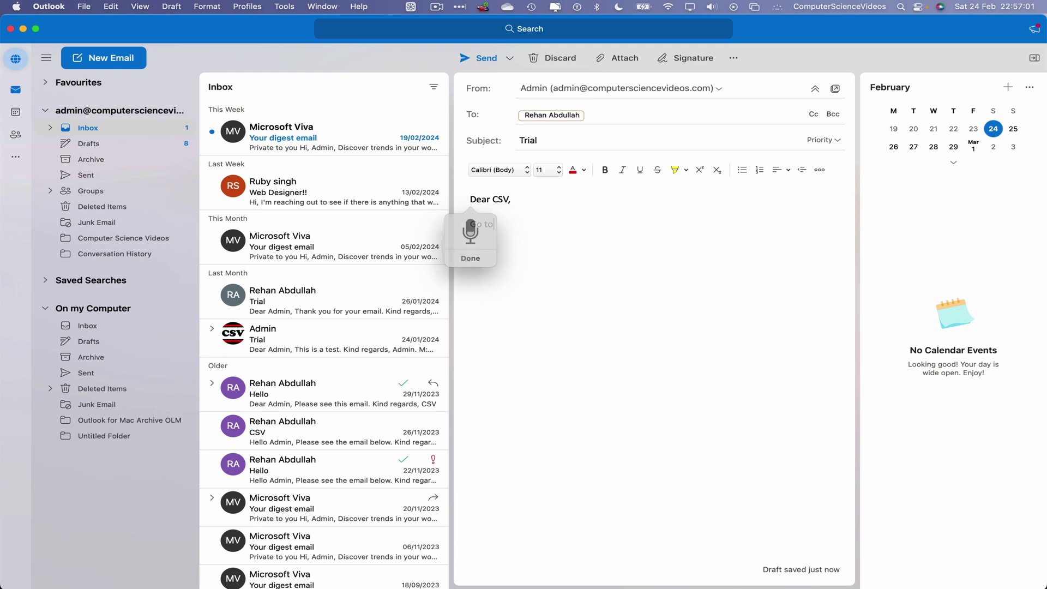
{"action": "key", "text": "BackSpace"}
{"action": "key", "text": "BackSpace"}
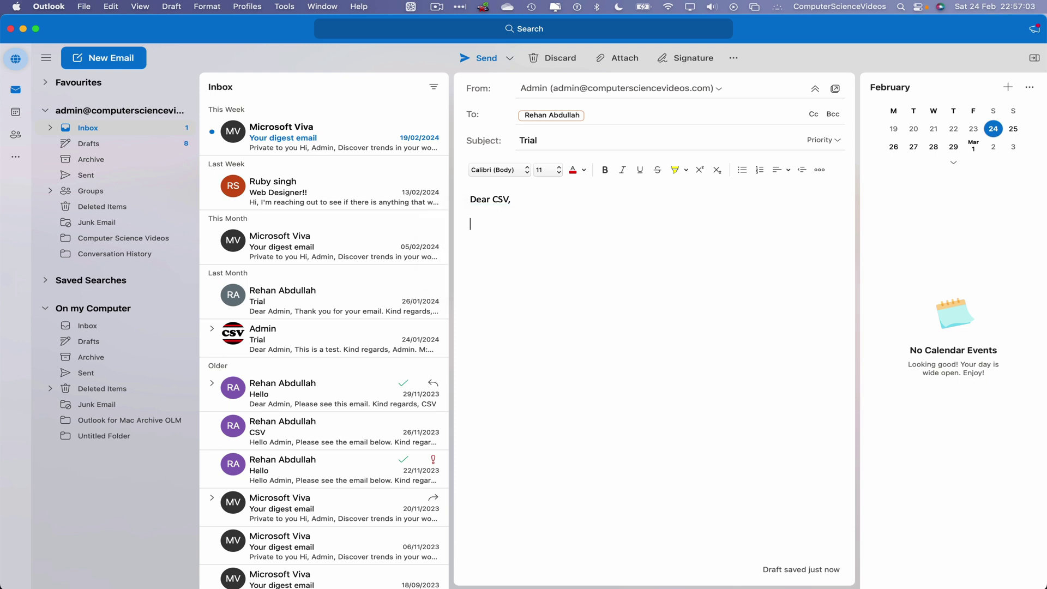
{"action": "key", "text": "F5"}
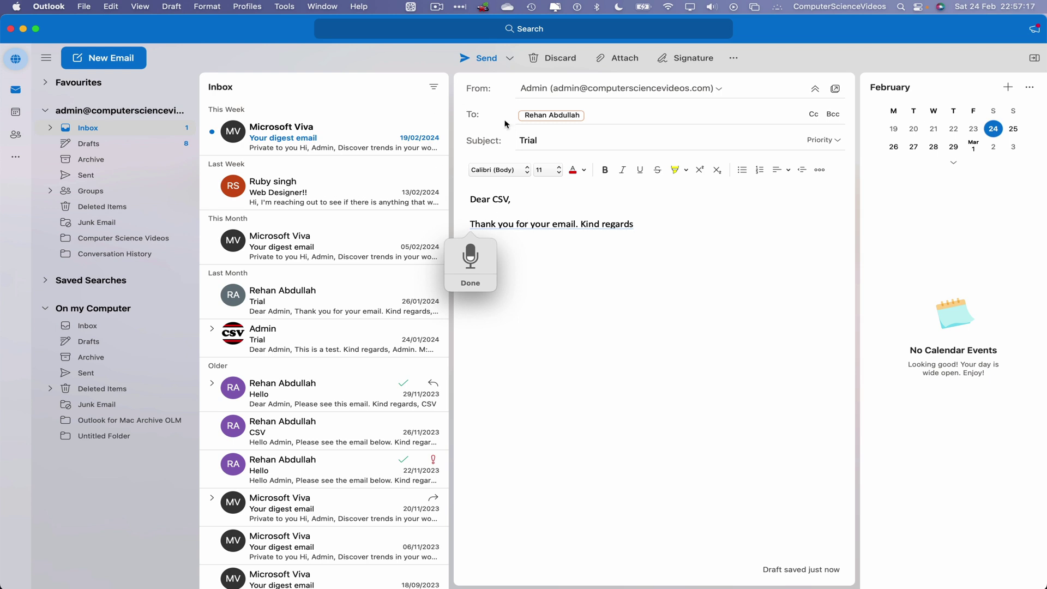
{"action": "left_click", "coordinate": [583, 226]}
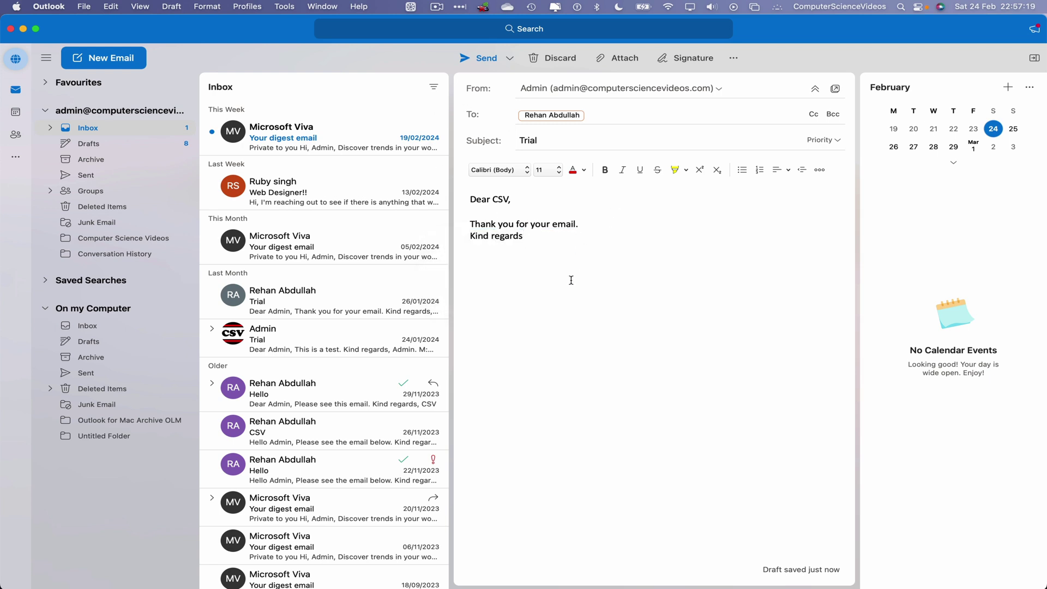
{"action": "left_click", "coordinate": [556, 248]}
Insert the Admin signature below 'Kind regards', remove the blank line, and send the email.
{"action": "key", "text": "Return"}
{"action": "left_click", "coordinate": [705, 61]}
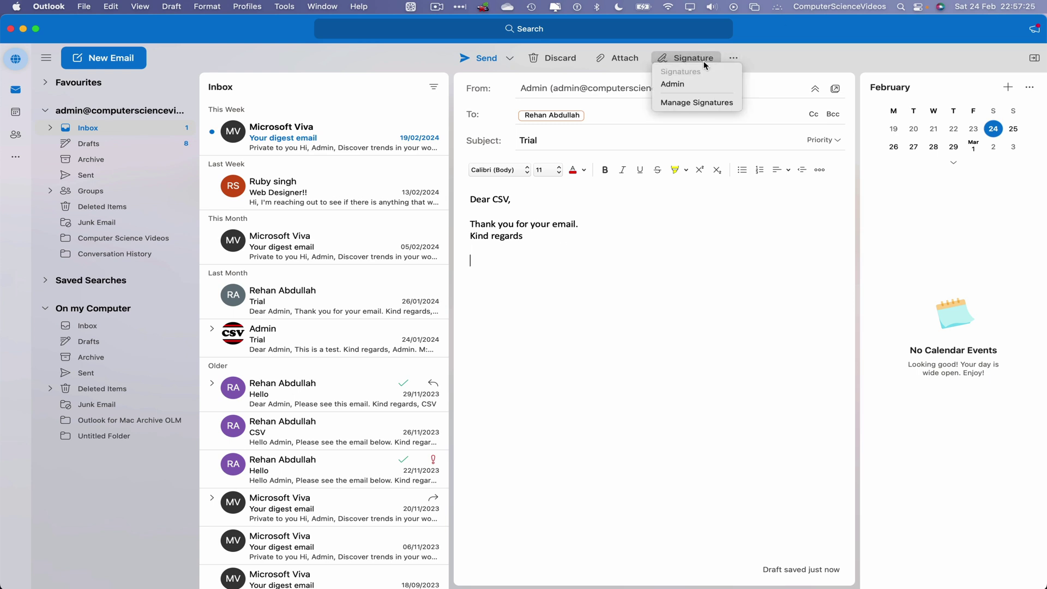
{"action": "left_click", "coordinate": [692, 89]}
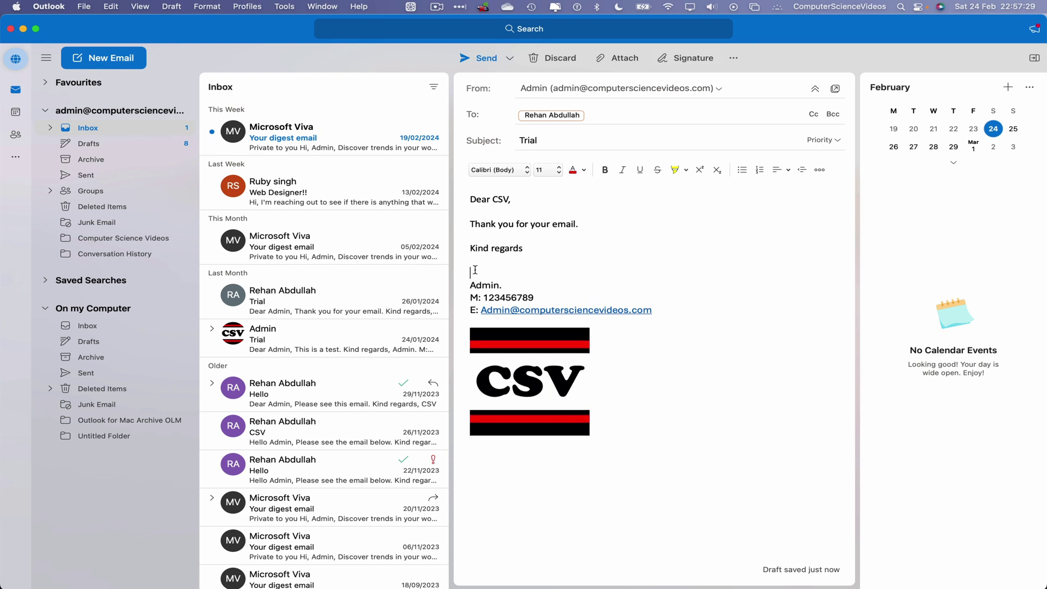
{"action": "key", "text": "BackSpace"}
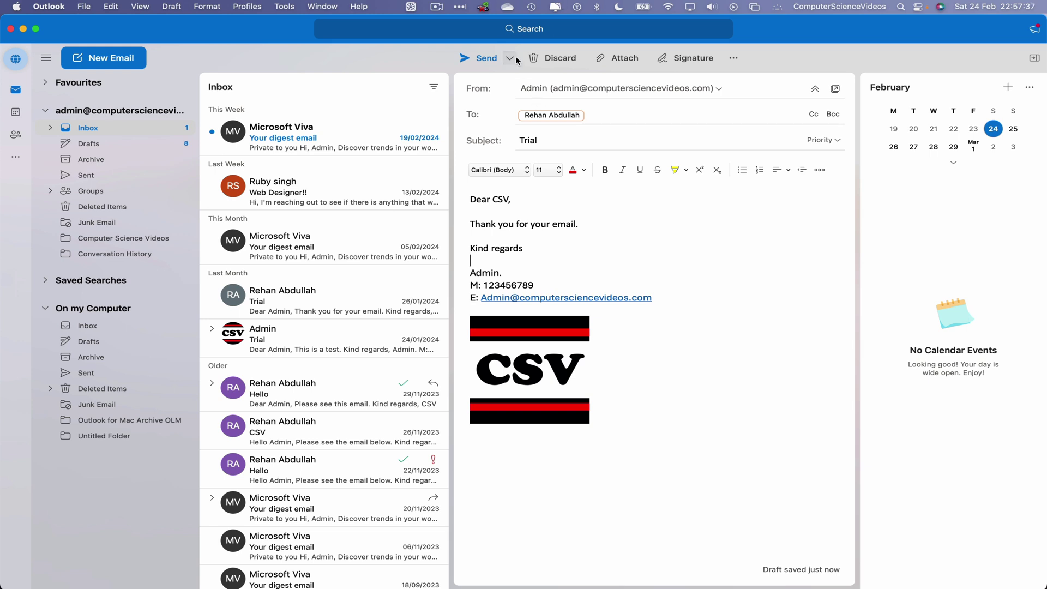
{"action": "left_click", "coordinate": [488, 58]}
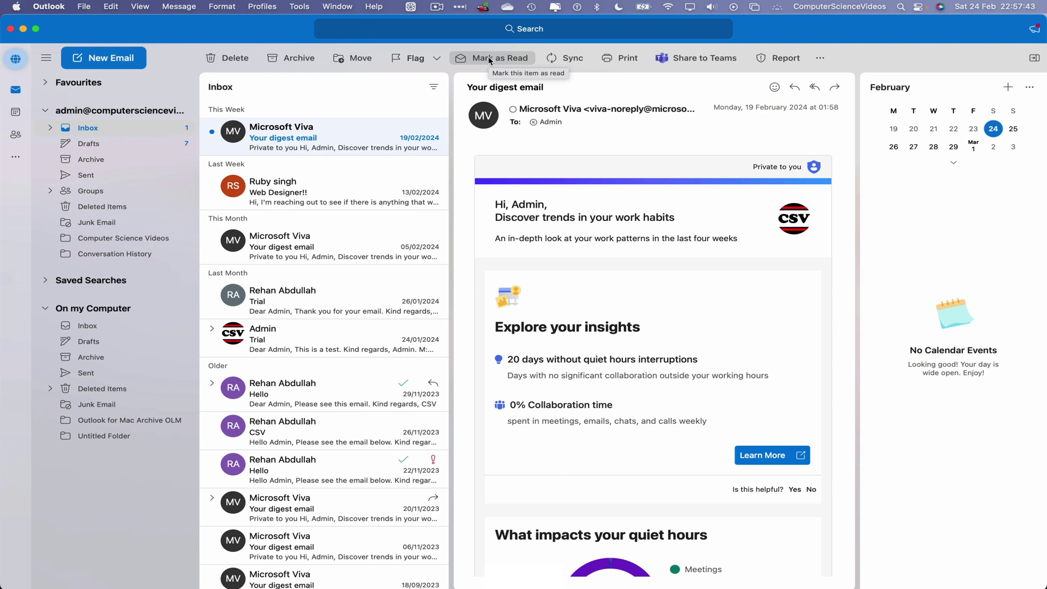
Minimize Outlook and launch Google Chrome from Launchpad's Web Browsing folder.
{"action": "left_click", "coordinate": [22, 28]}
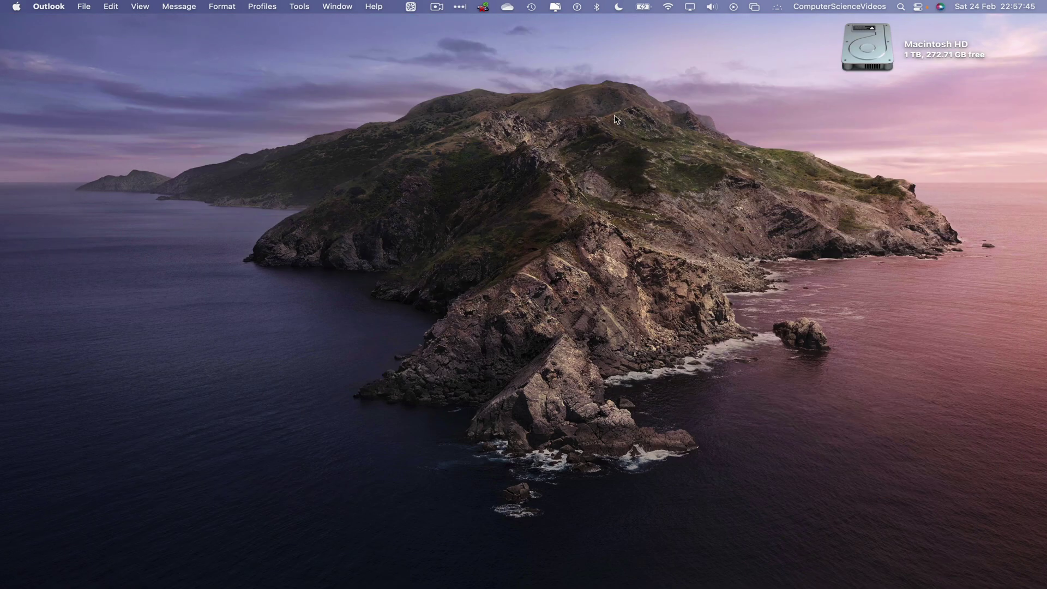
{"action": "left_click", "coordinate": [616, 119]}
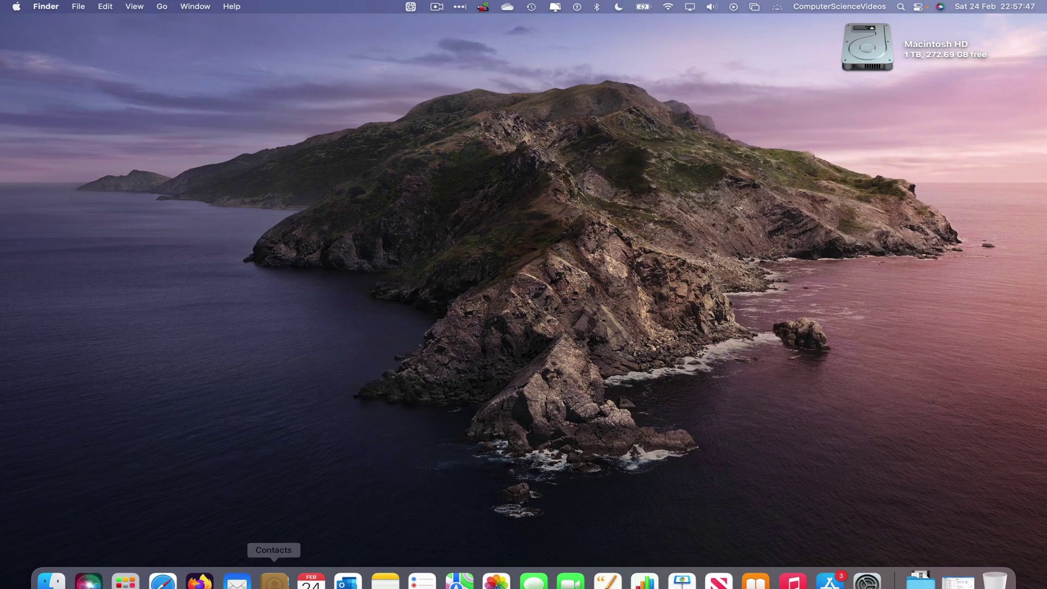
{"action": "left_click", "coordinate": [139, 570]}
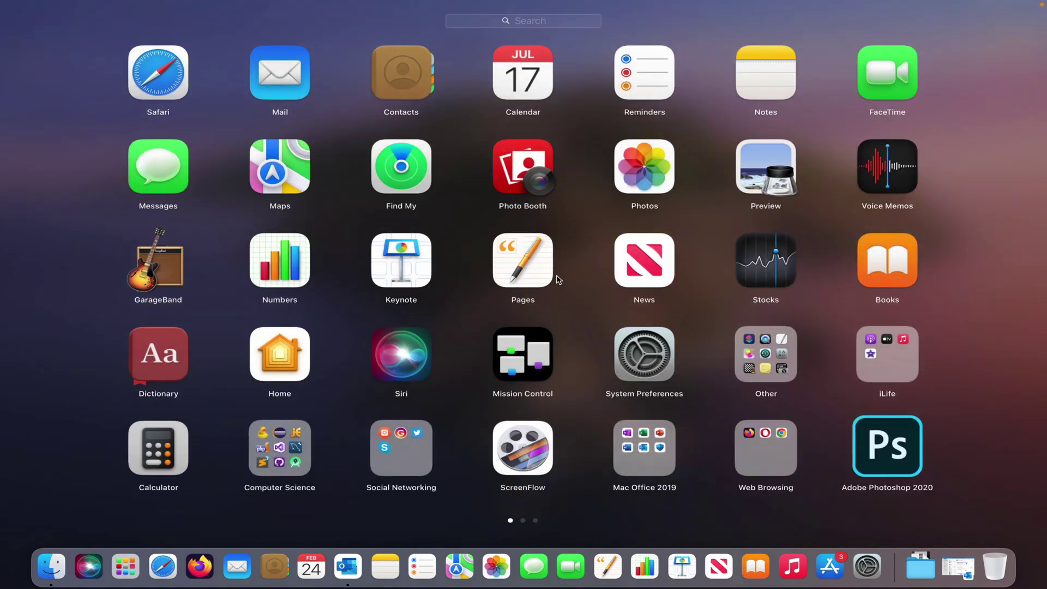
{"action": "left_click", "coordinate": [761, 445]}
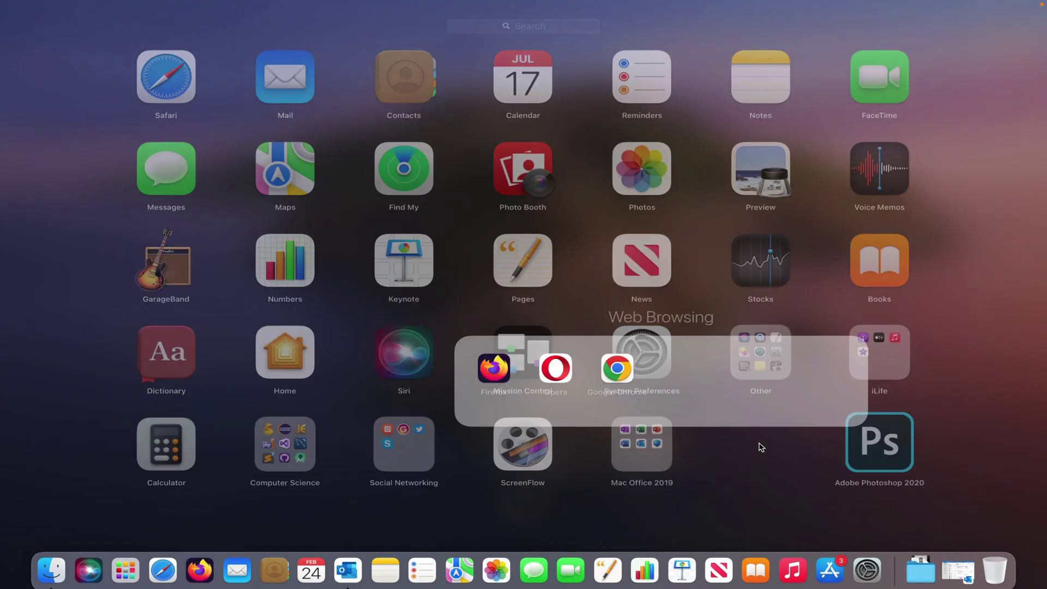
{"action": "left_click", "coordinate": [406, 273]}
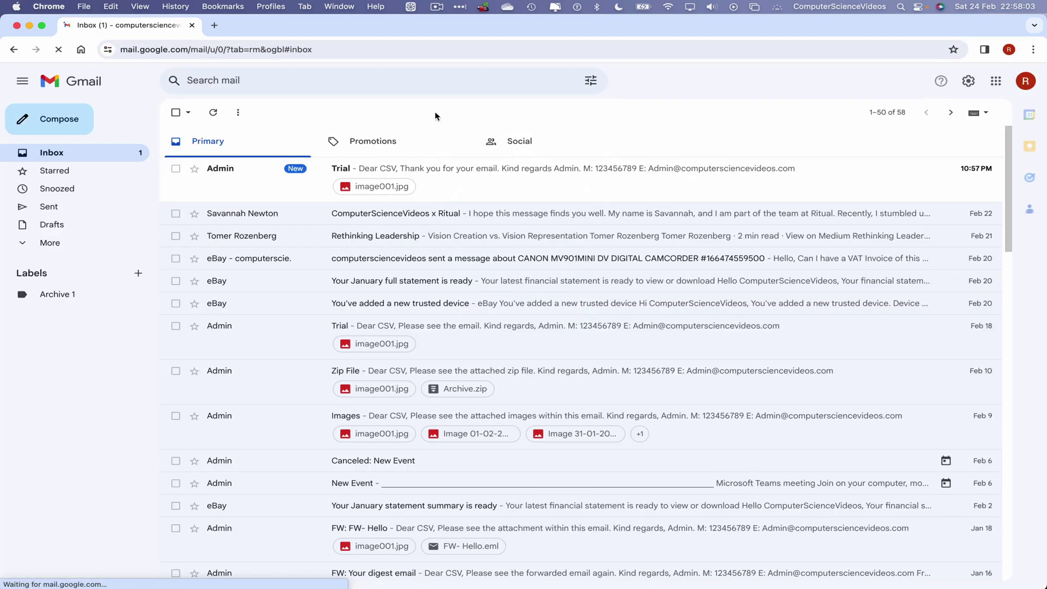
Open the Trial email in Gmail to check its body and signature, then quit Chrome.
{"action": "left_click", "coordinate": [457, 169]}
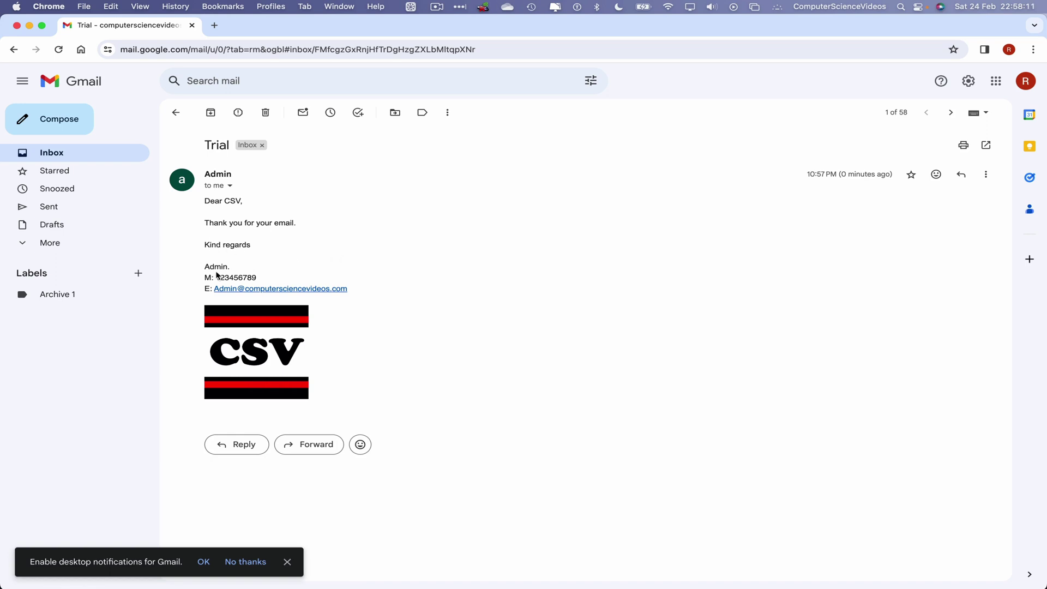
{"action": "mouse_move", "coordinate": [206, 313]}
{"action": "left_click", "coordinate": [57, 6]}
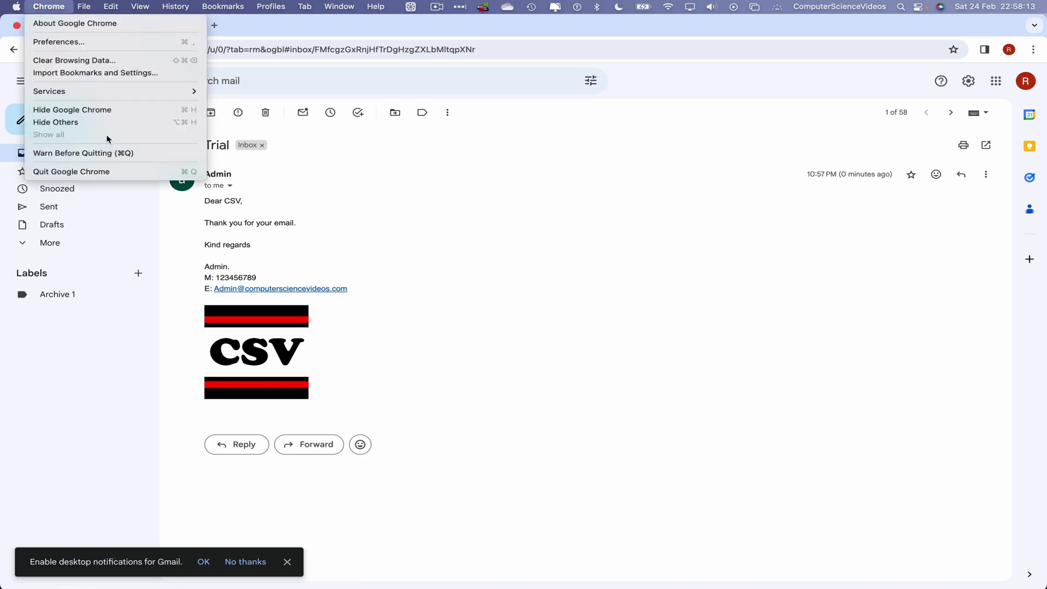
{"action": "left_click", "coordinate": [108, 172]}
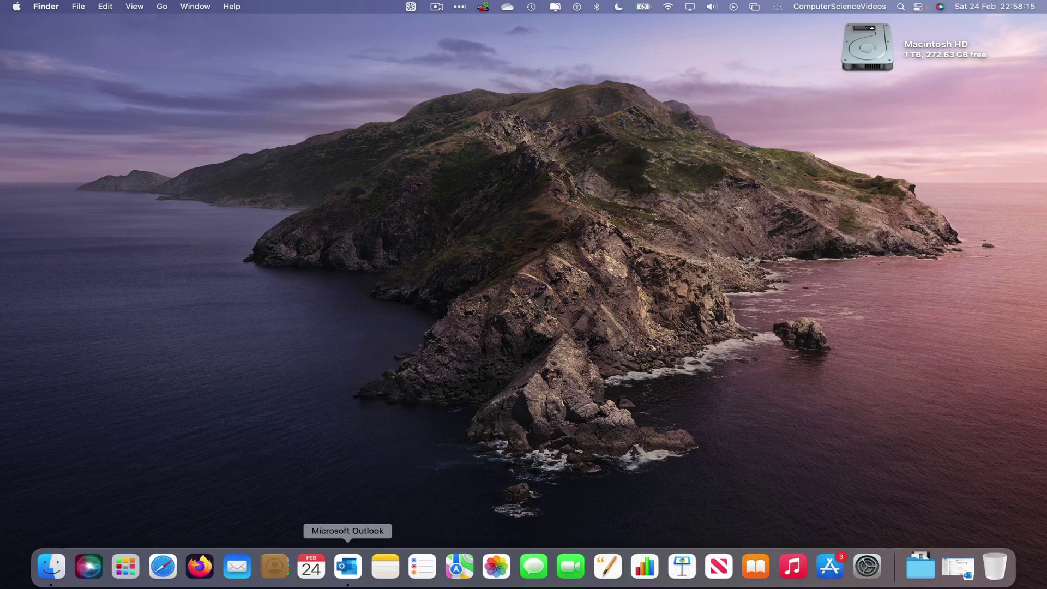
Bring Outlook back from the Dock and quit it from the Outlook menu.
{"action": "left_click", "coordinate": [348, 566]}
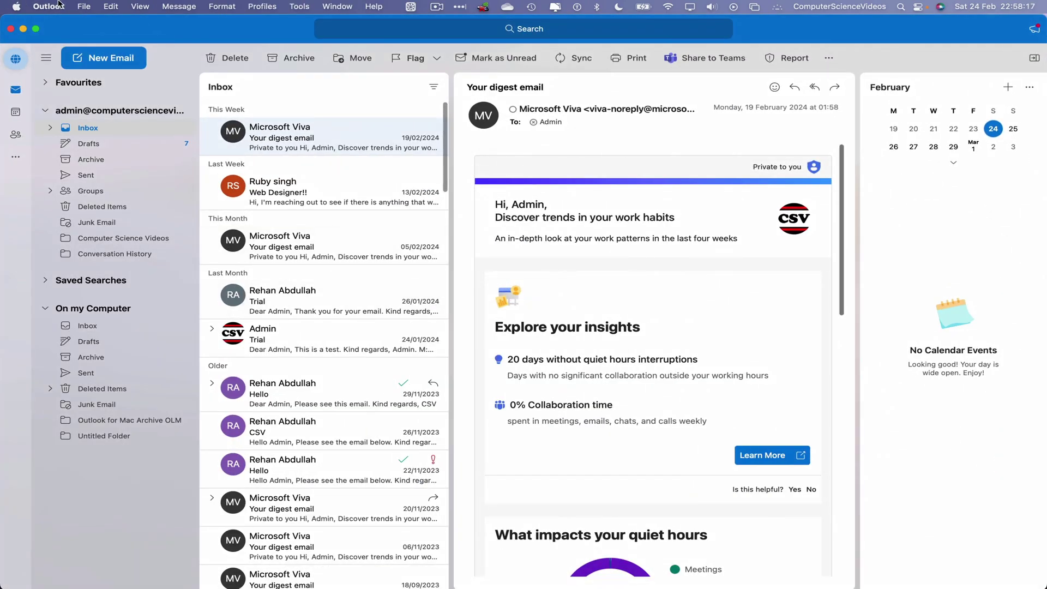
{"action": "left_click", "coordinate": [48, 6]}
{"action": "left_click", "coordinate": [99, 181]}
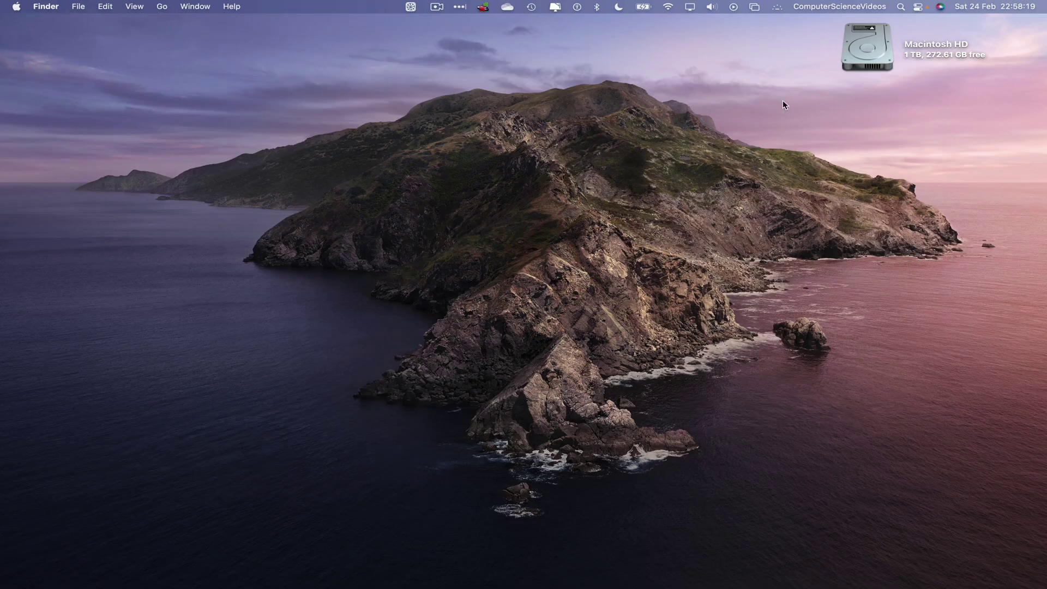